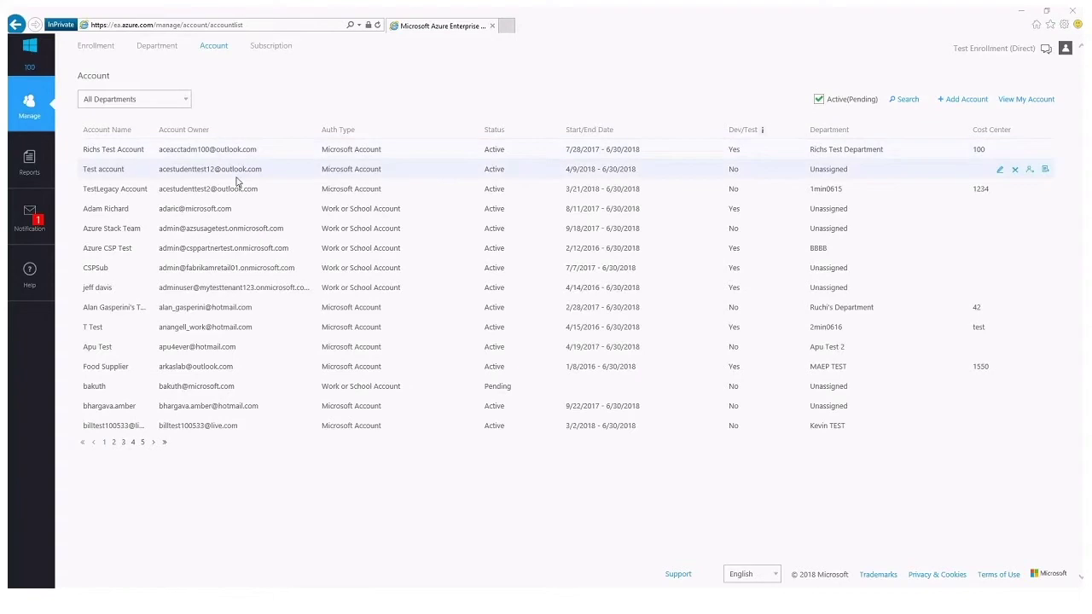
# - Review the department filter options and keep all departments shown in the Account list
pyautogui.click(177, 105)
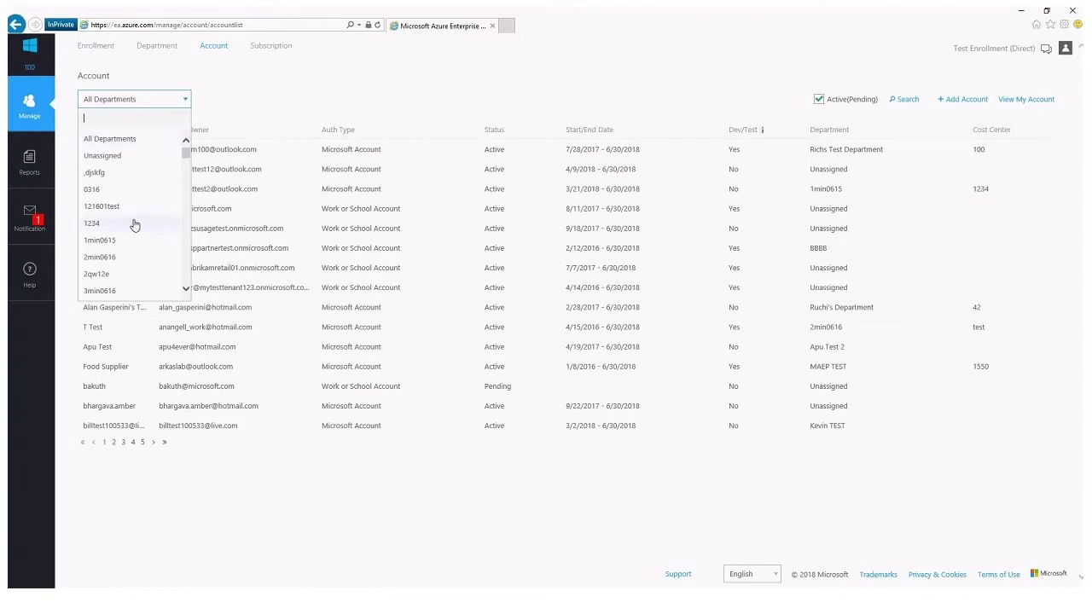
pyautogui.scroll(-2, 132, 183)
pyautogui.scroll(2, 141, 158)
pyautogui.click(130, 139)
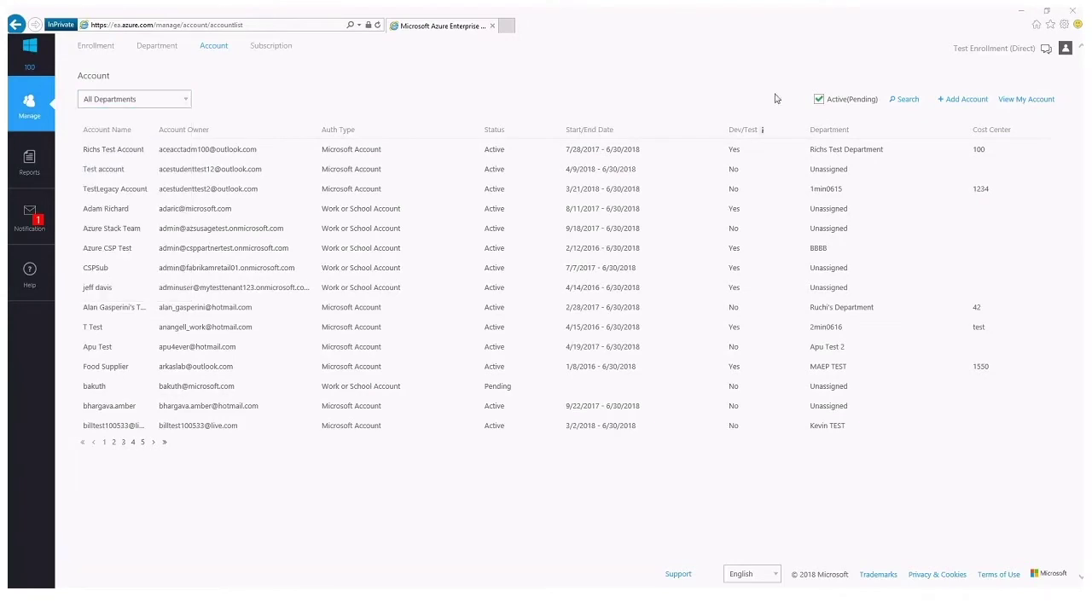
# - Begin adding a new account with department Unassigned, then cancel without saving
pyautogui.click(970, 101)
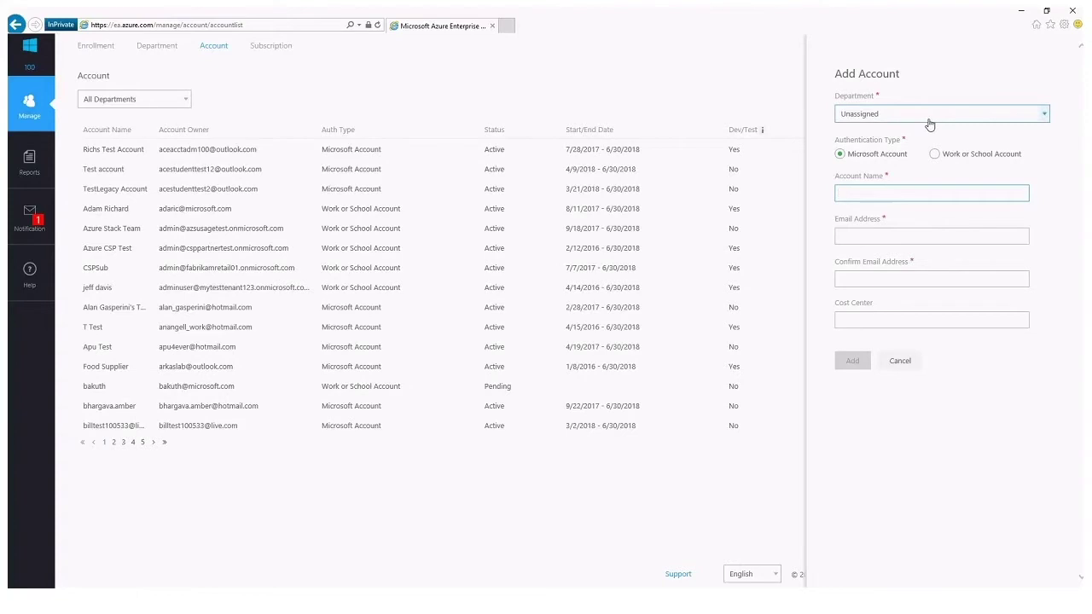
pyautogui.click(930, 122)
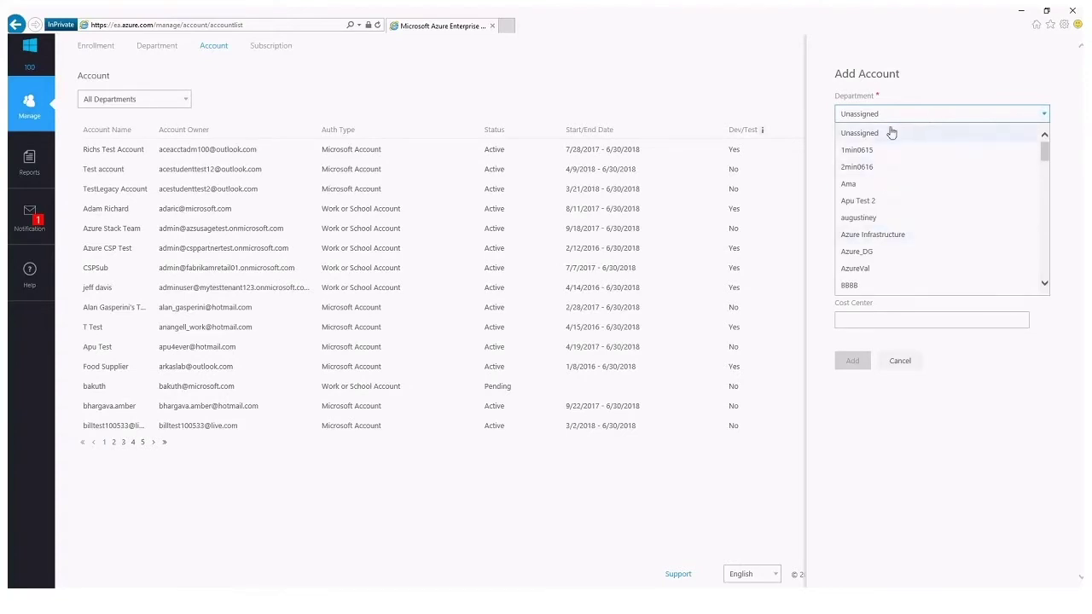
pyautogui.click(892, 134)
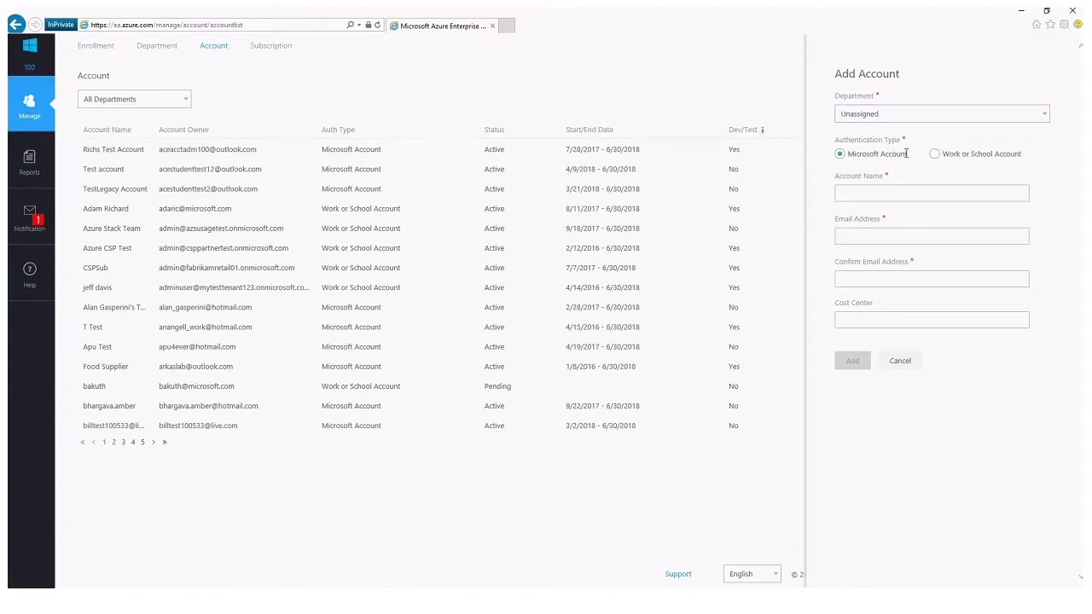
pyautogui.click(887, 193)
pyautogui.click(868, 315)
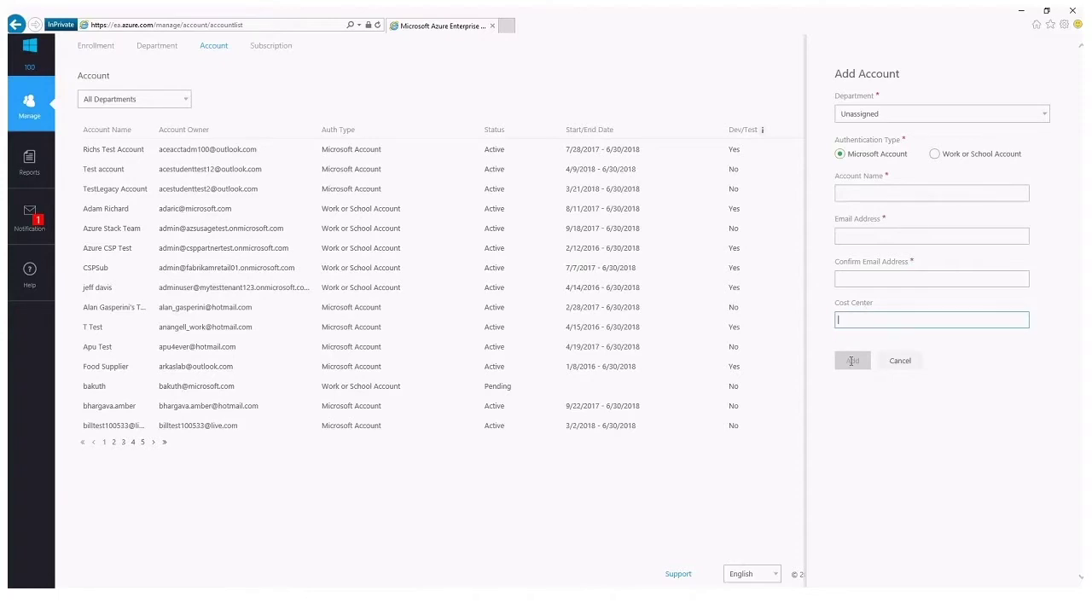
pyautogui.click(652, 116)
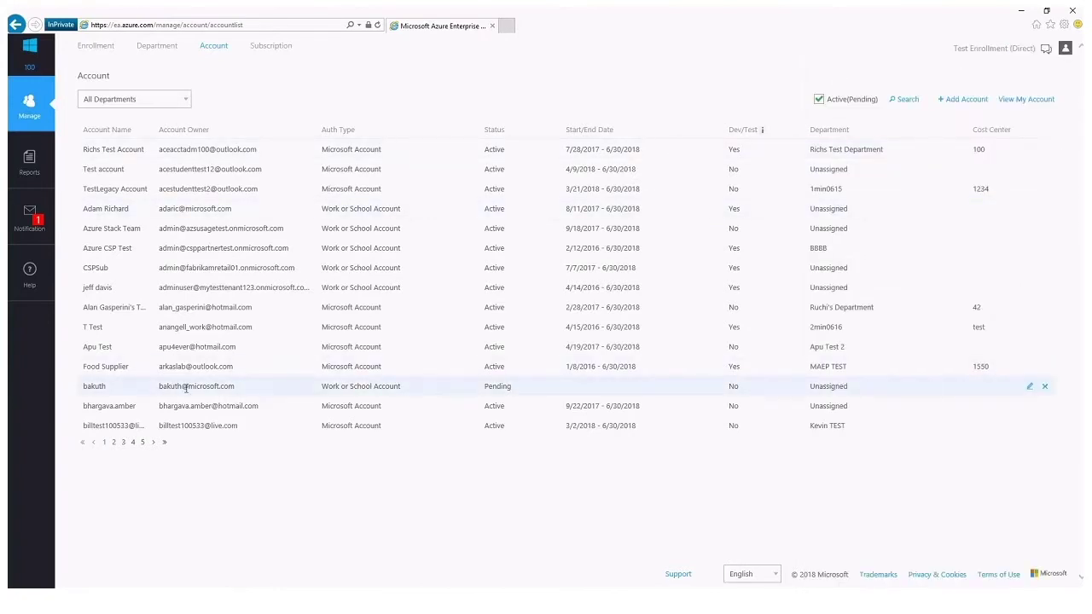
# - Highlight the Pending and Active statuses and the Microsoft and Work or School account types
pyautogui.moveTo(485, 386); pyautogui.dragTo(513, 386)
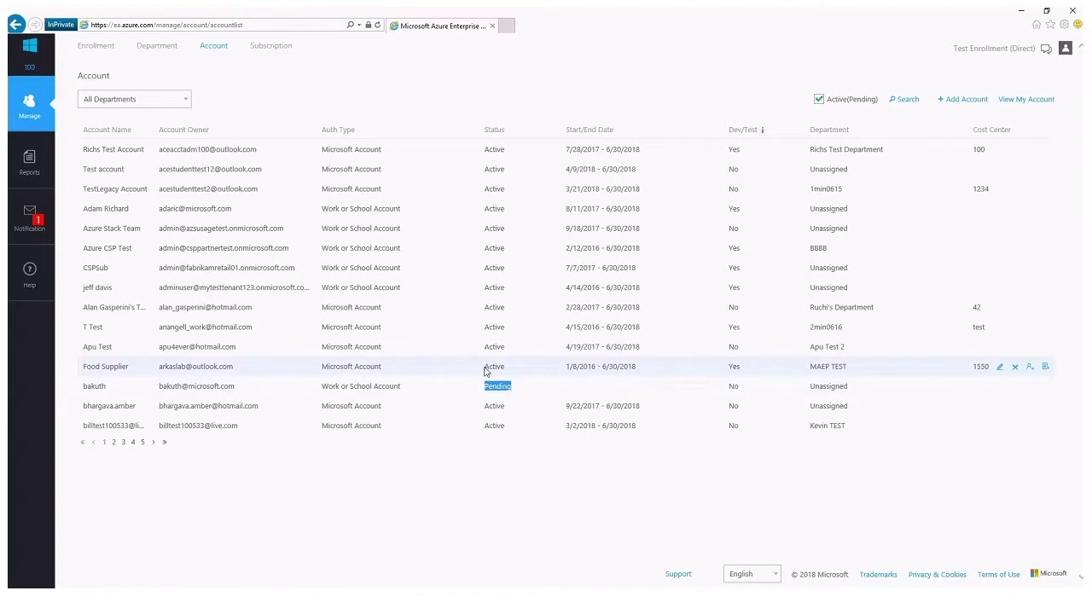
pyautogui.moveTo(485, 369); pyautogui.dragTo(505, 369)
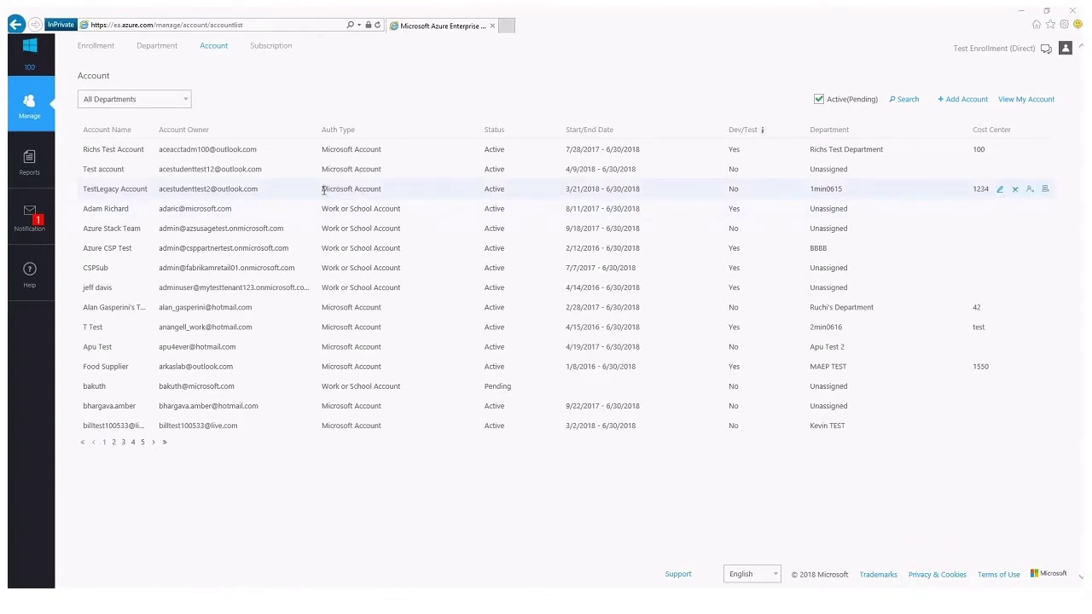
pyautogui.moveTo(323, 190); pyautogui.dragTo(385, 188)
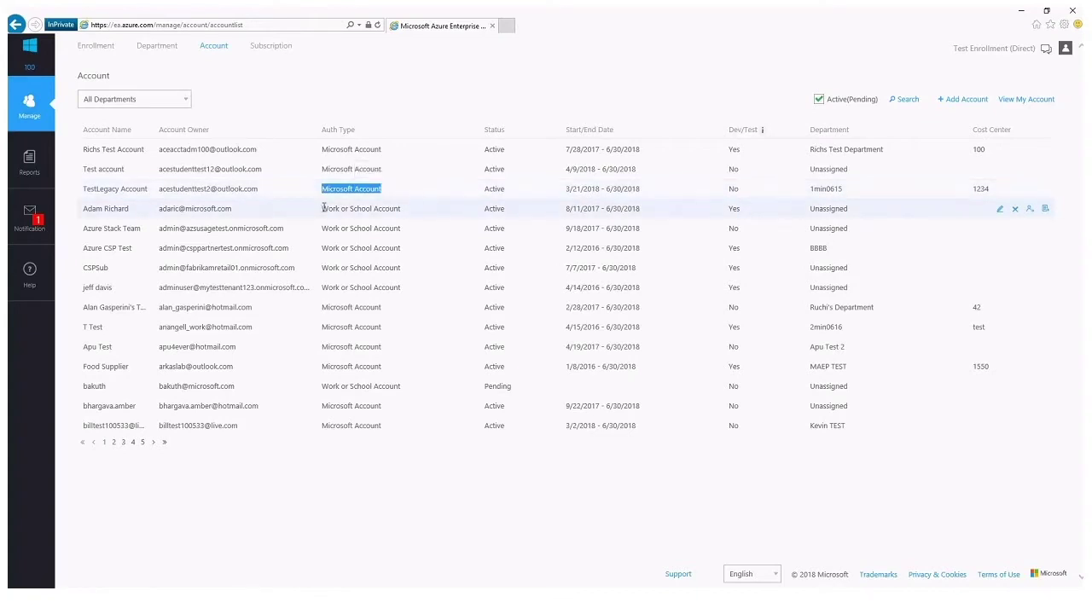
pyautogui.moveTo(324, 209); pyautogui.dragTo(401, 209)
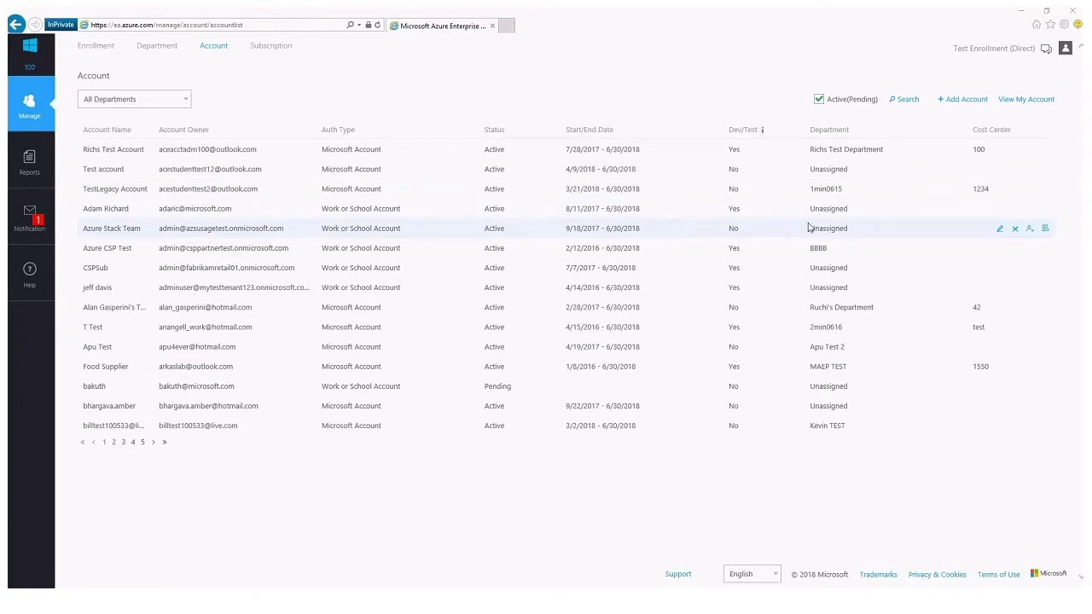
# - Start an owner change from Azure Stack Team to target account AAAA and proceed to confirmation
pyautogui.click(1030, 231)
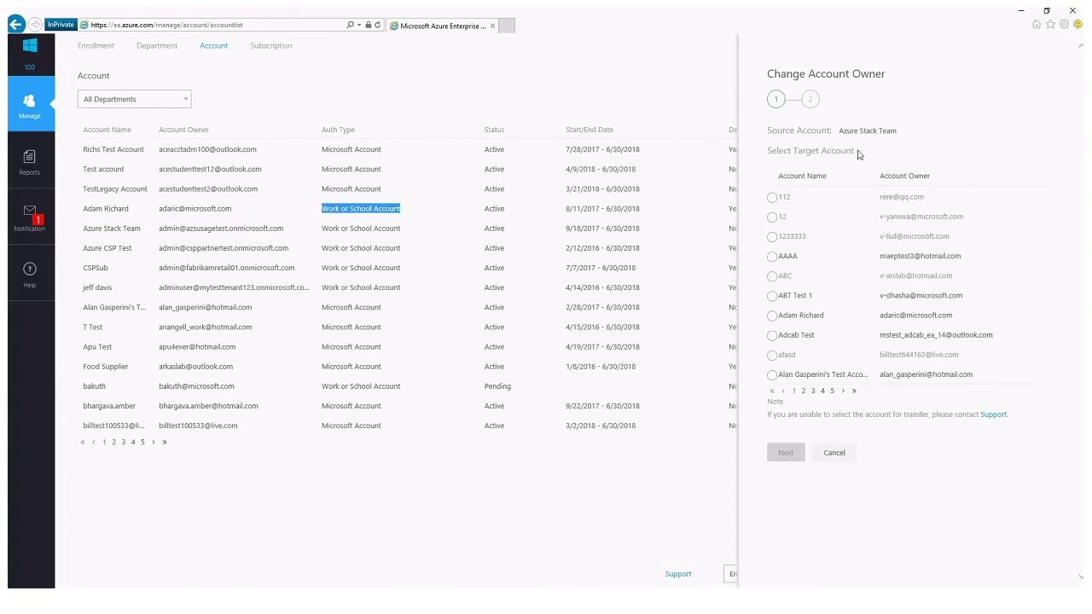
pyautogui.moveTo(841, 131); pyautogui.dragTo(894, 132)
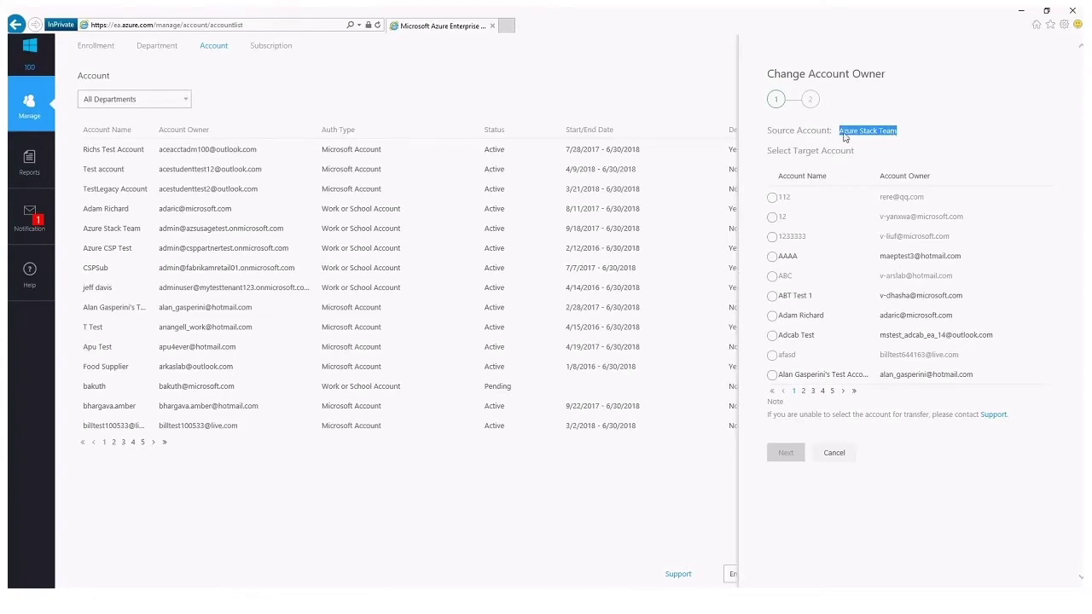
pyautogui.click(773, 257)
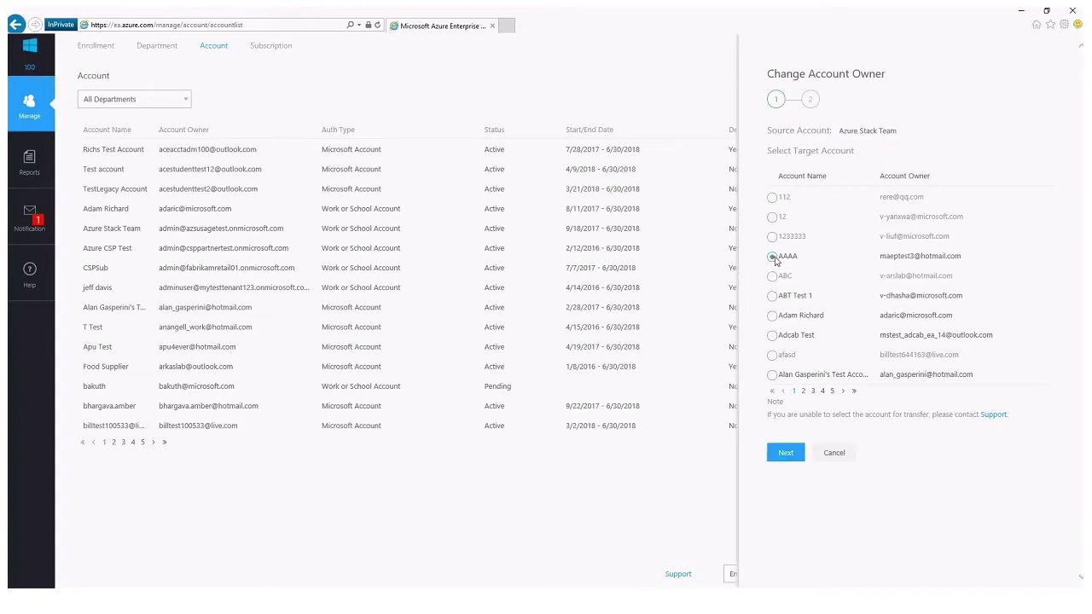
pyautogui.click(788, 453)
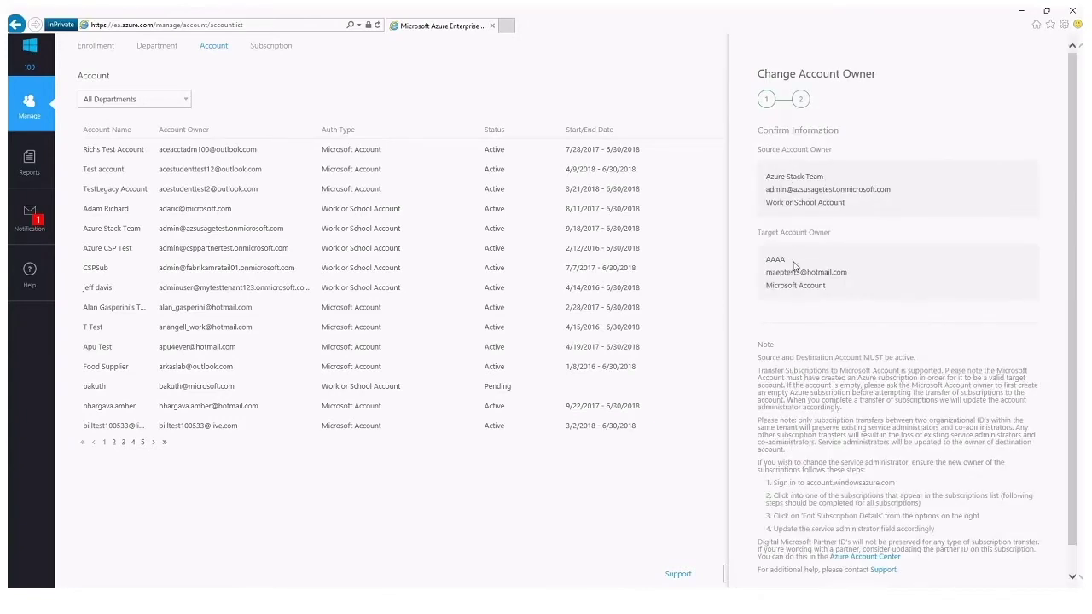
# - Review the Azure Stack Team to AAAA owner-change details, then cancel without submitting
pyautogui.scroll(-1, 815, 311)
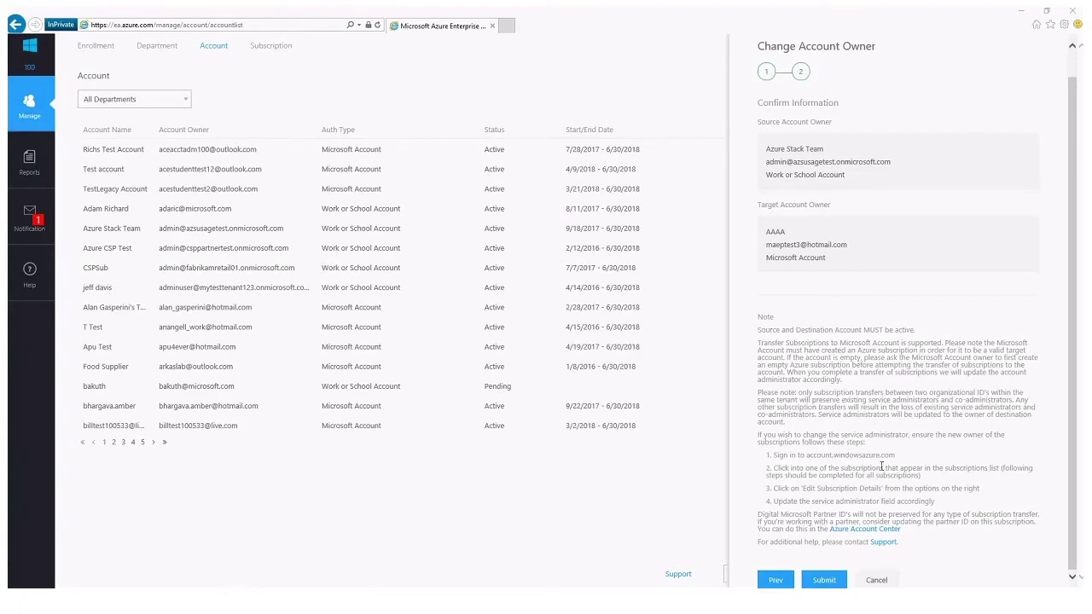
pyautogui.scroll(1, 867, 470)
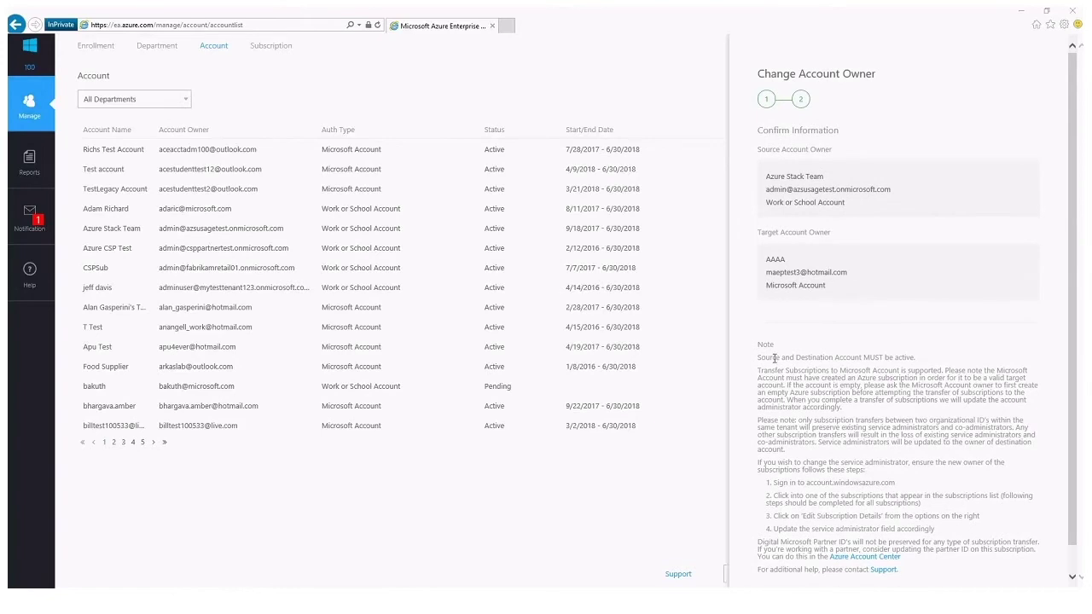
pyautogui.scroll(-1, 911, 358)
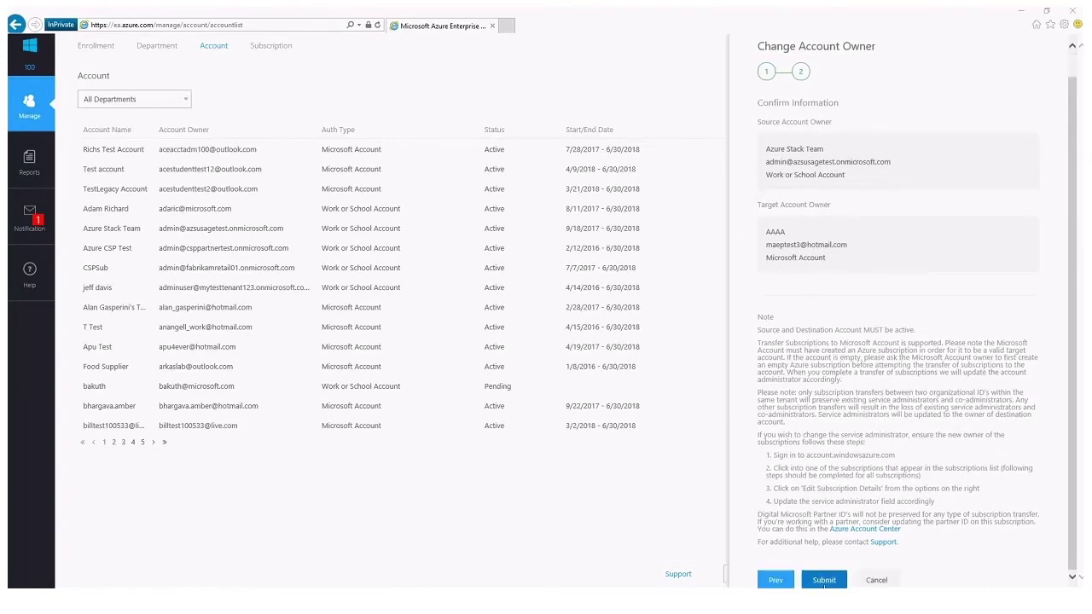
pyautogui.scroll(1, 828, 582)
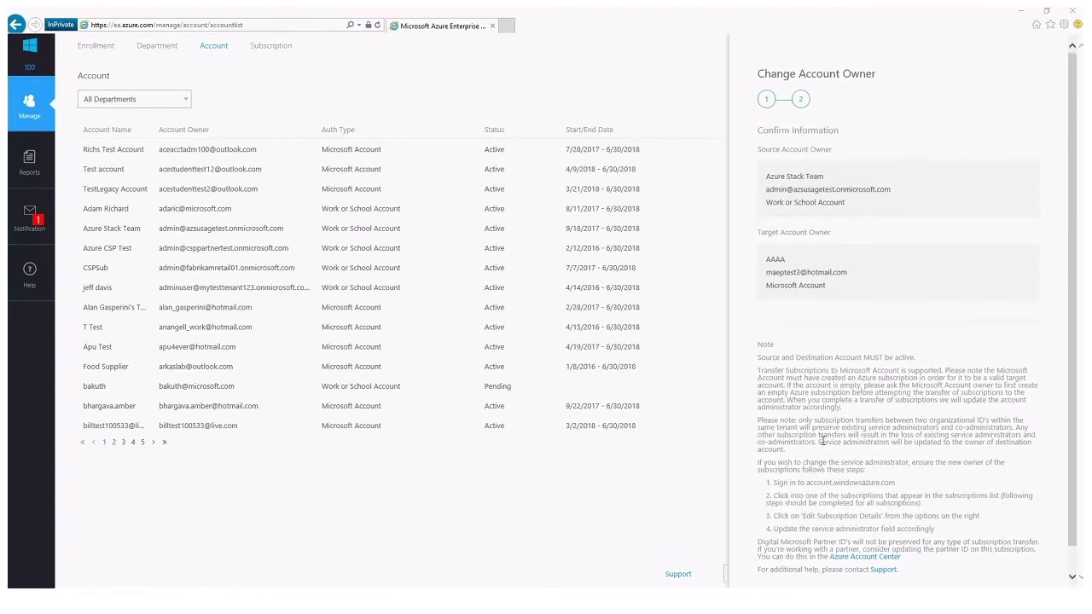
pyautogui.scroll(-1, 866, 559)
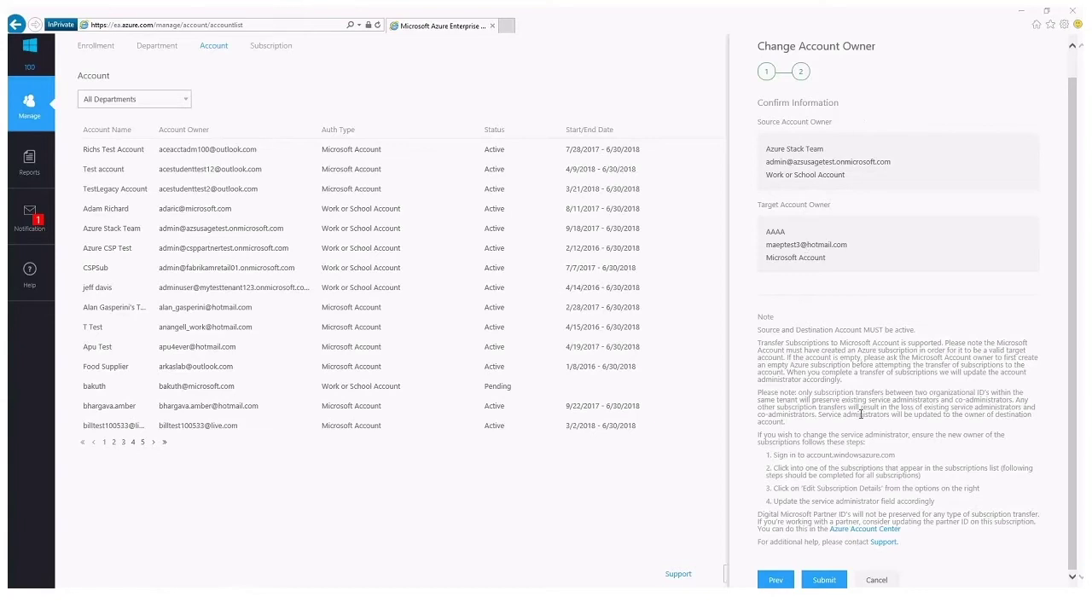
pyautogui.click(883, 581)
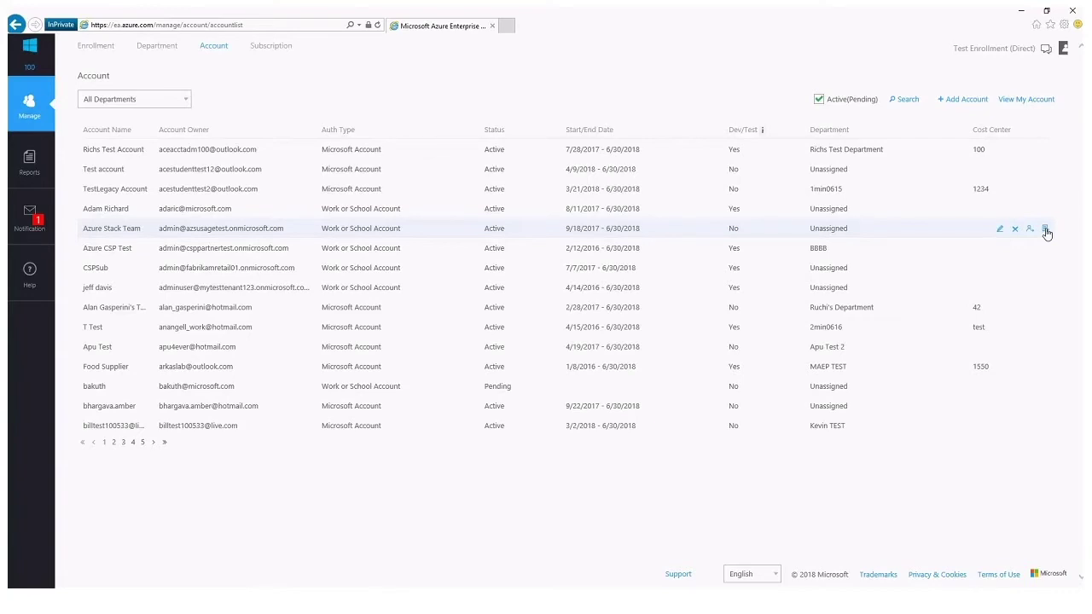
# - Transfer the Microsoft Azure Enterprise subscription from Azure Stack Team to AAAA and submit it
pyautogui.click(1047, 231)
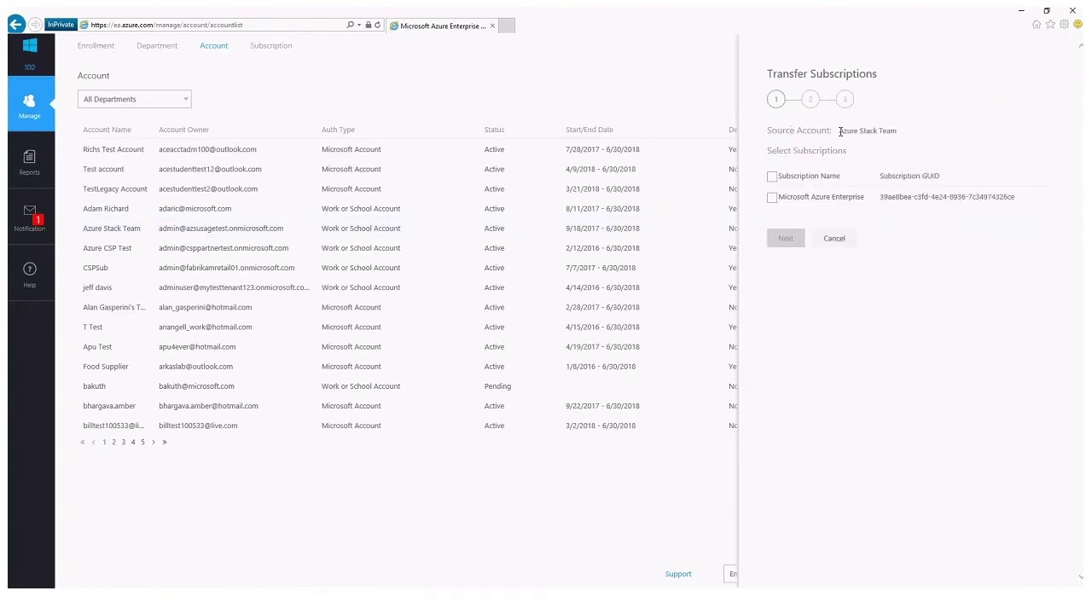
pyautogui.click(772, 198)
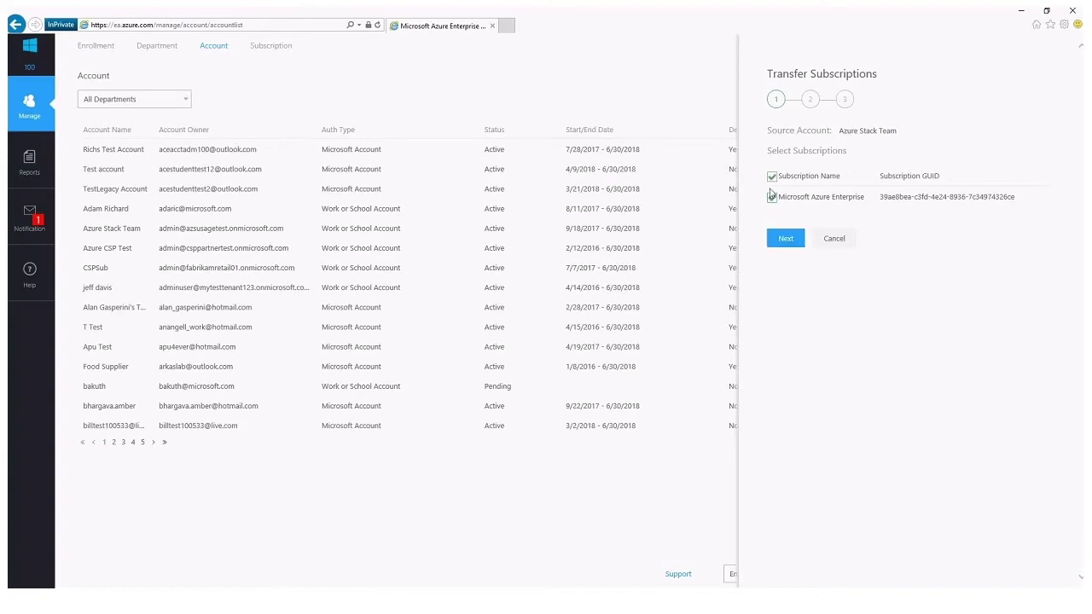
pyautogui.click(785, 240)
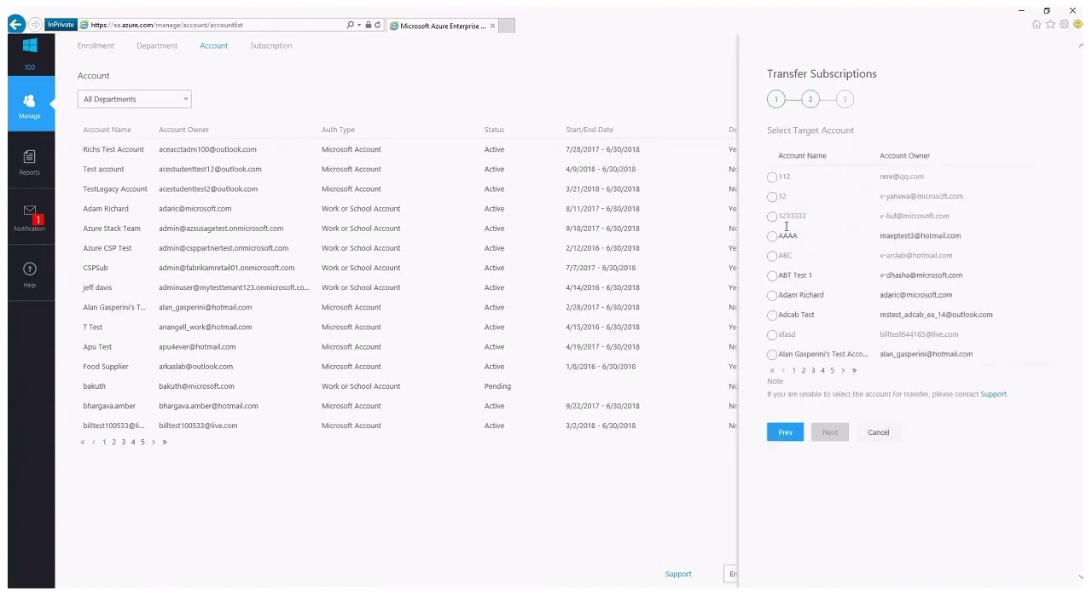
pyautogui.click(773, 237)
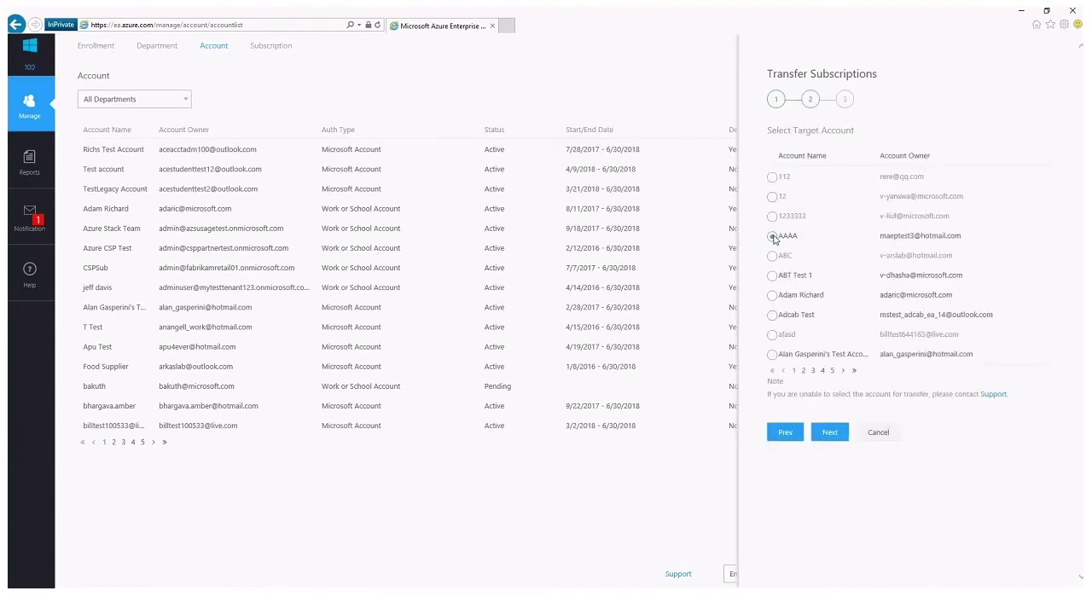
pyautogui.click(830, 433)
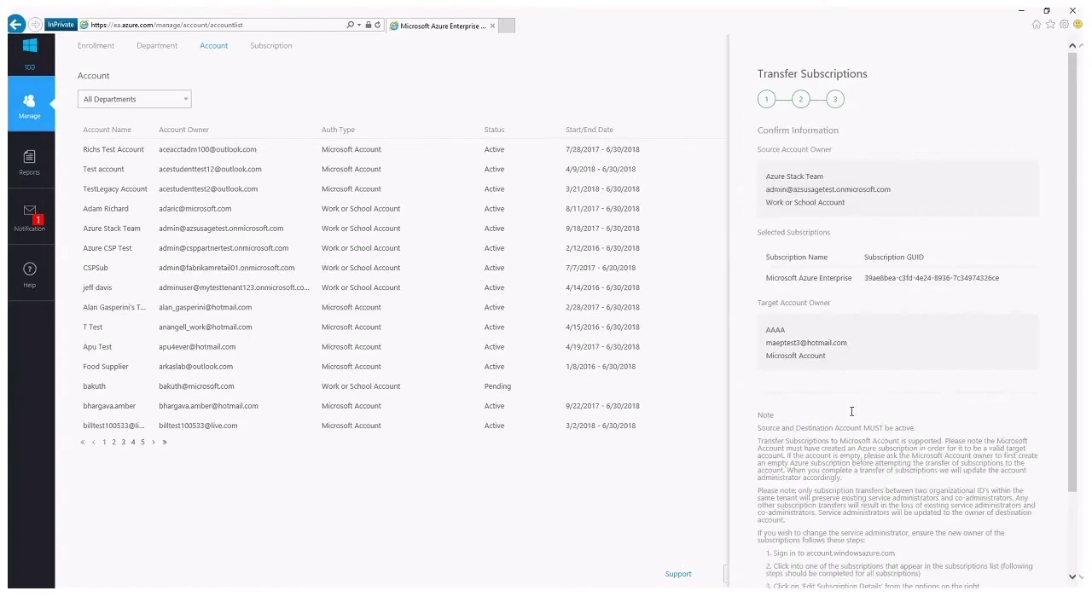
pyautogui.scroll(-3, 830, 391)
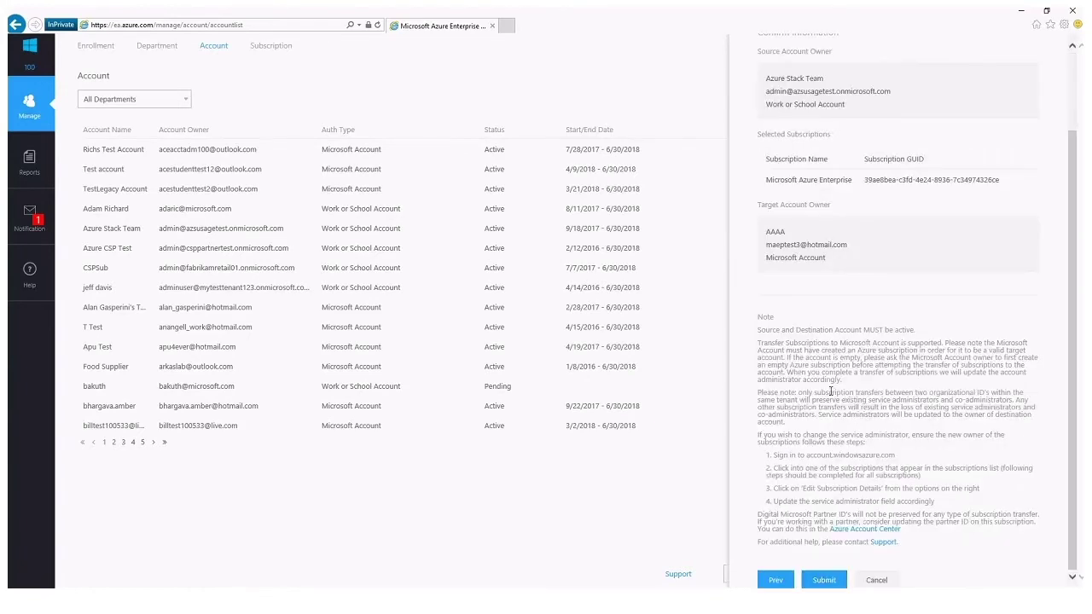
pyautogui.scroll(3, 819, 393)
pyautogui.scroll(-3, 807, 419)
pyautogui.click(824, 580)
pyautogui.scroll(3, 759, 318)
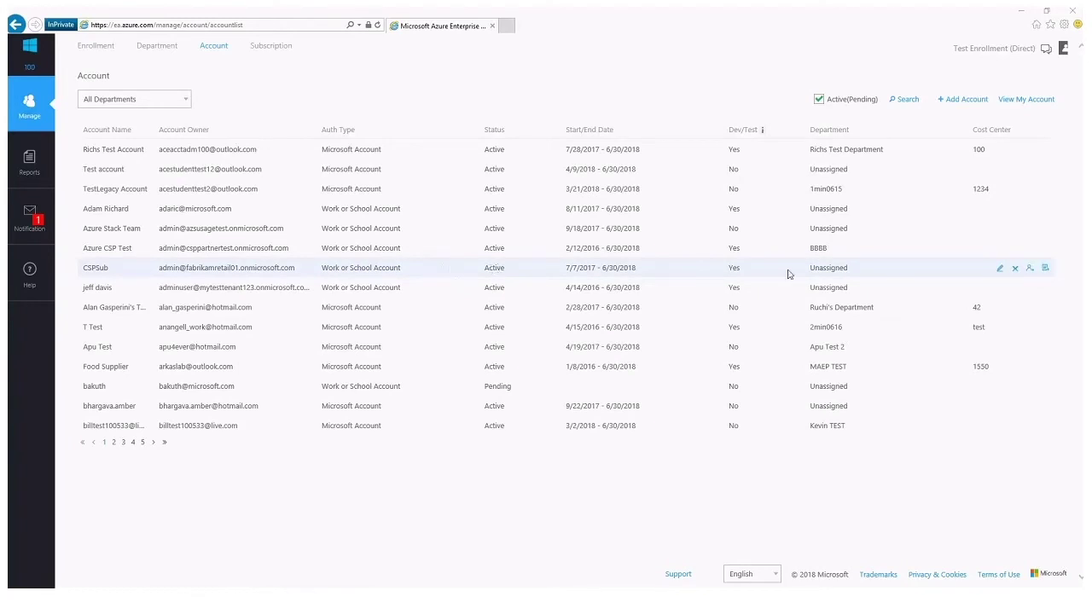
pyautogui.click(1000, 268)
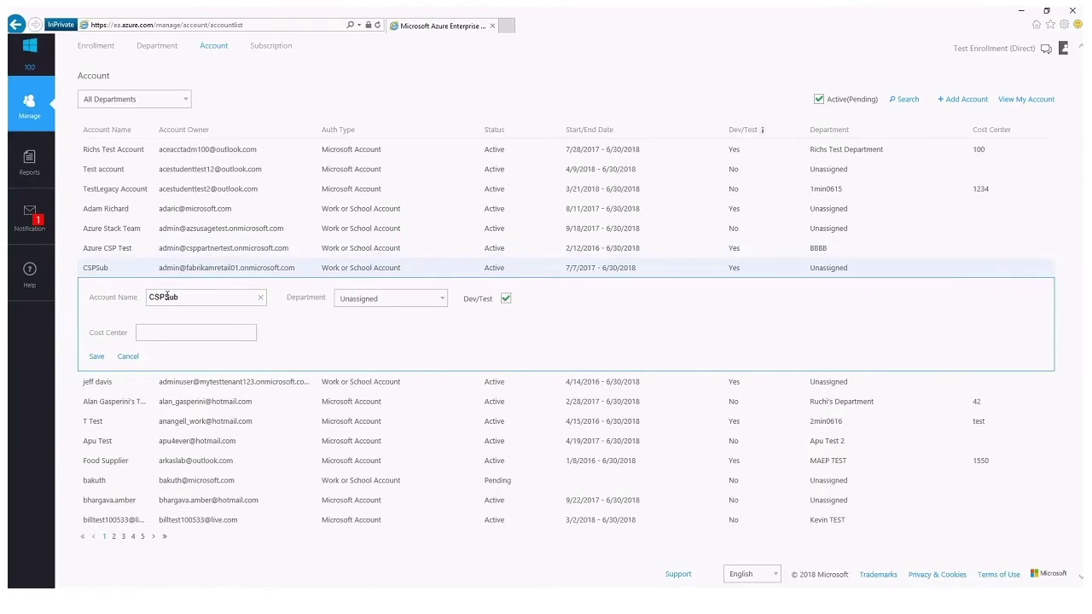
pyautogui.click(401, 300)
pyautogui.scroll(-3, 393, 401)
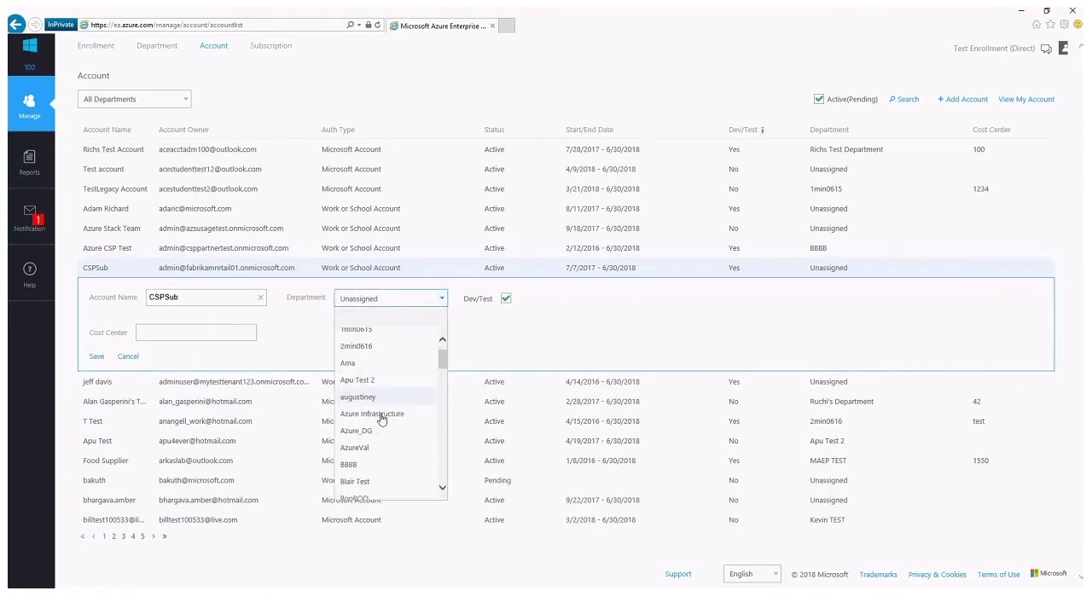
pyautogui.click(282, 333)
pyautogui.click(183, 334)
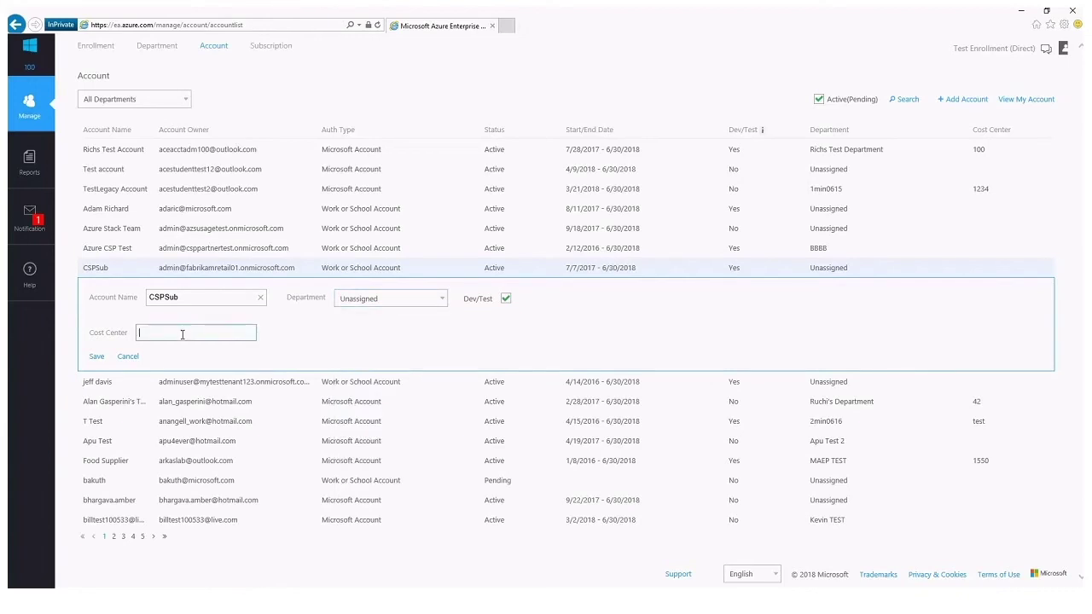
pyautogui.moveTo(464, 300); pyautogui.dragTo(490, 302)
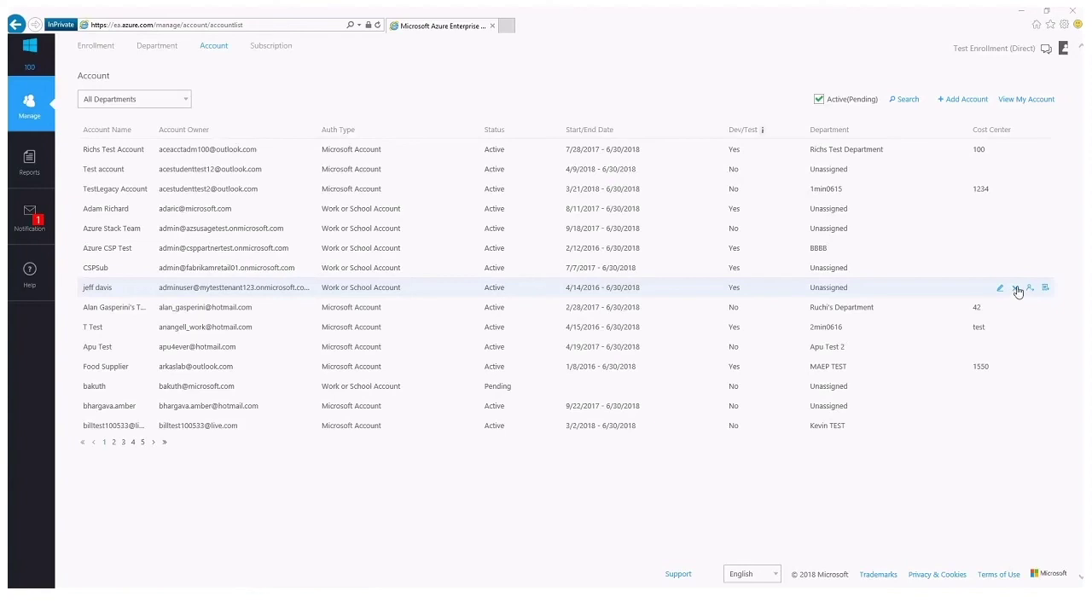
# - Request removal of the account listed below CSPSub from the enrollment
pyautogui.click(1015, 289)
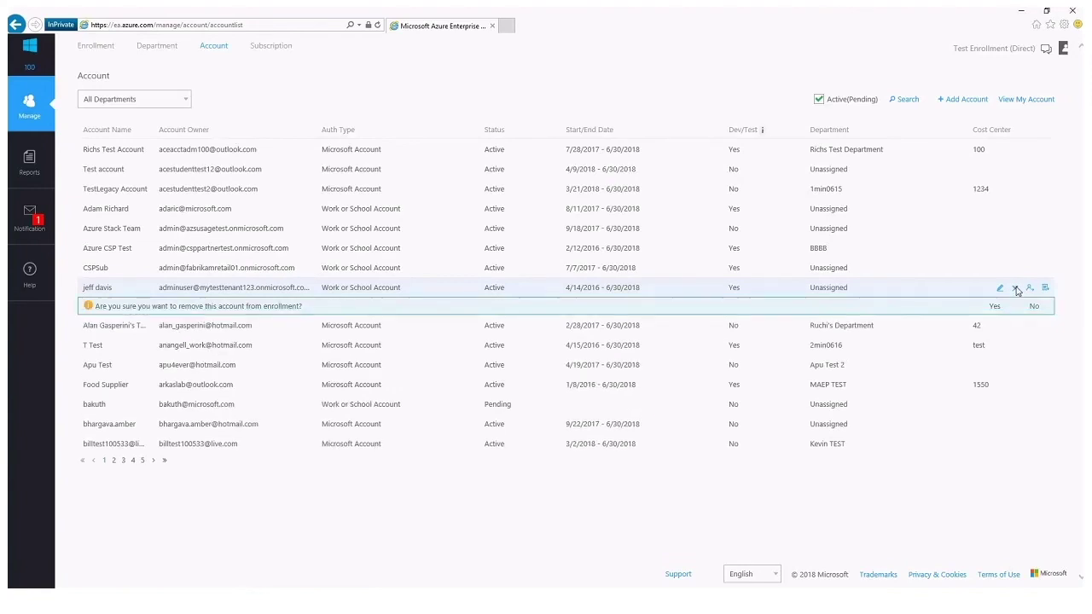